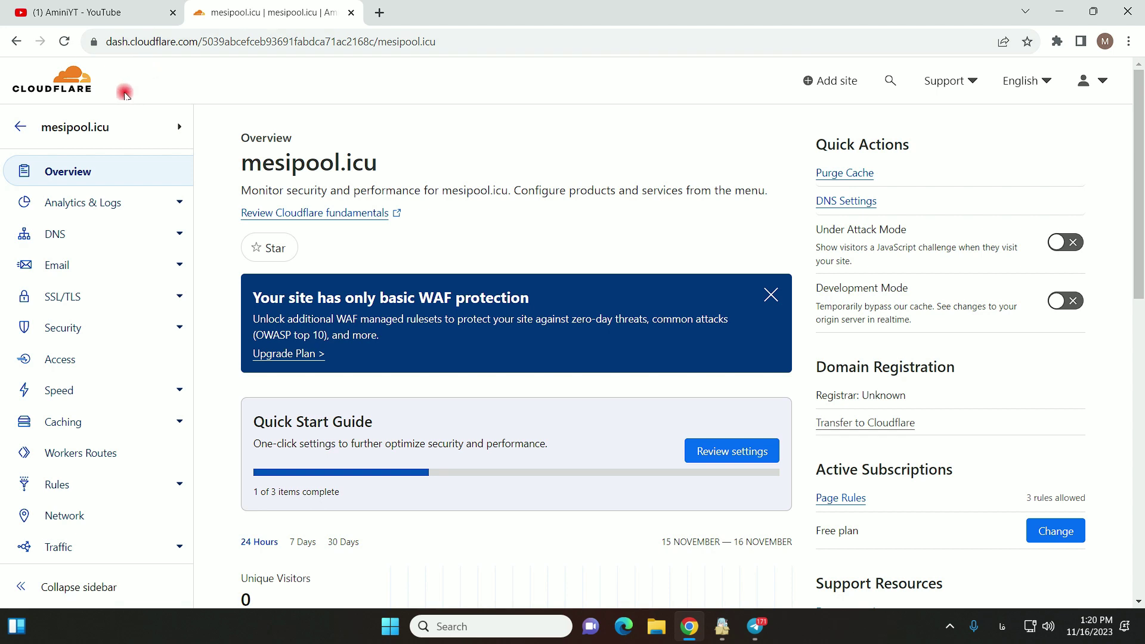
- Add aminiyt64654.ir as a new site from the websites list and submit it
left_click(21, 117)
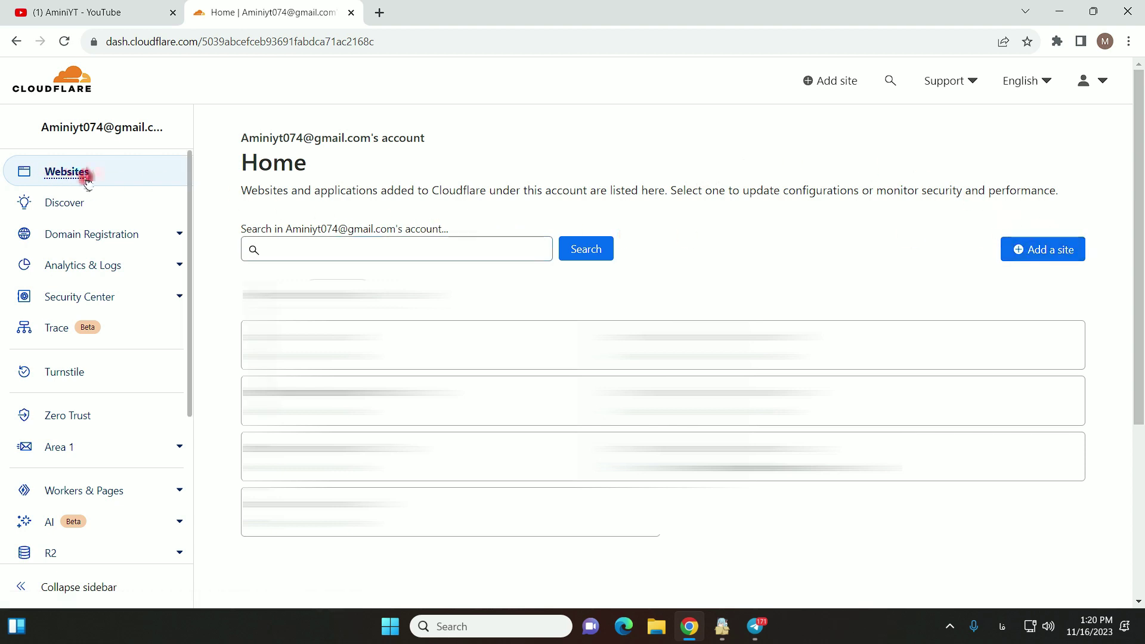
left_click(1043, 249)
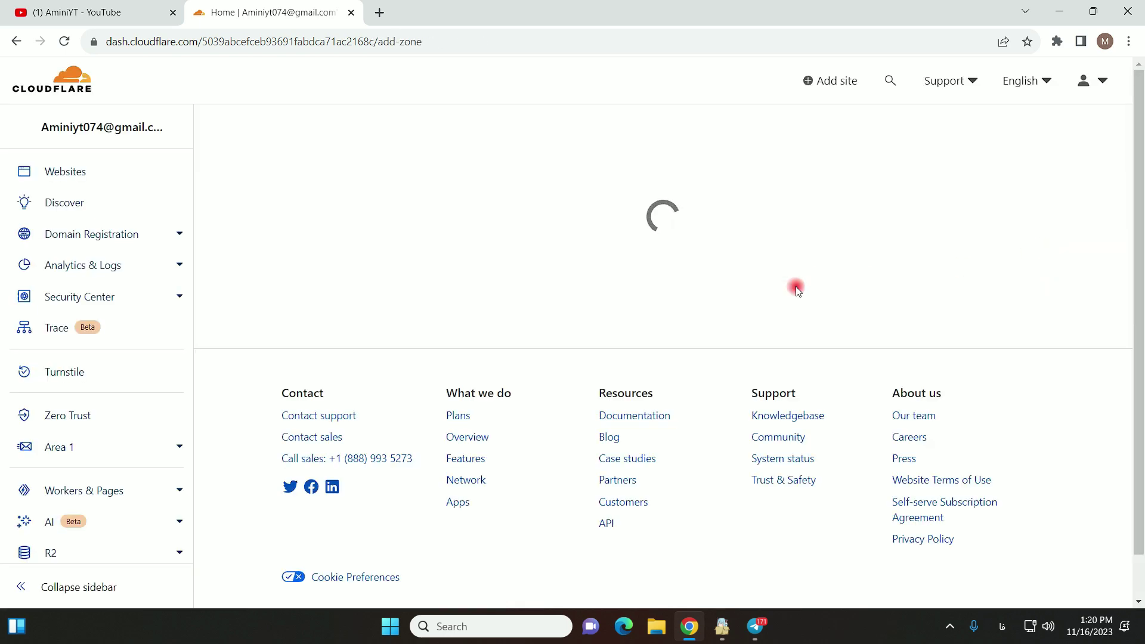
left_click(325, 294)
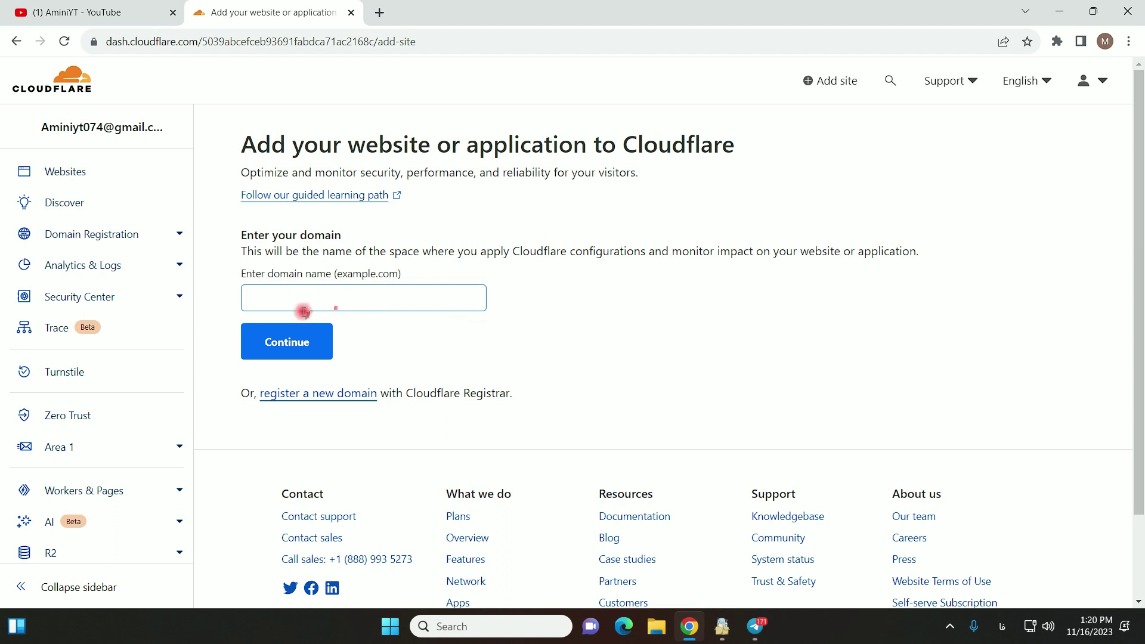
left_click(286, 301)
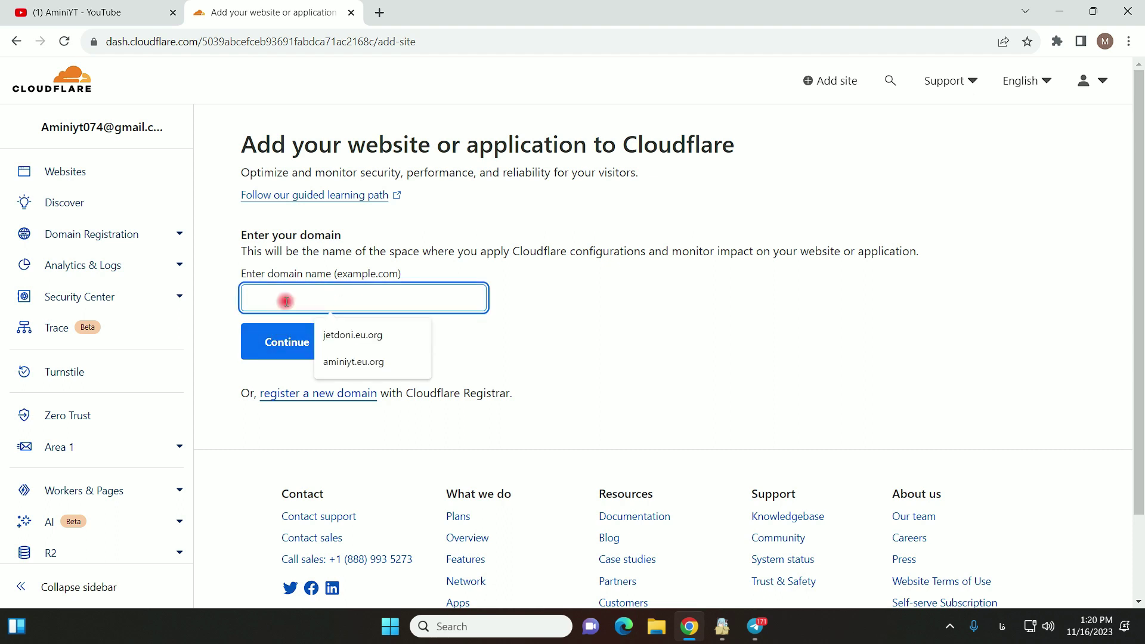
type("aminiyt")
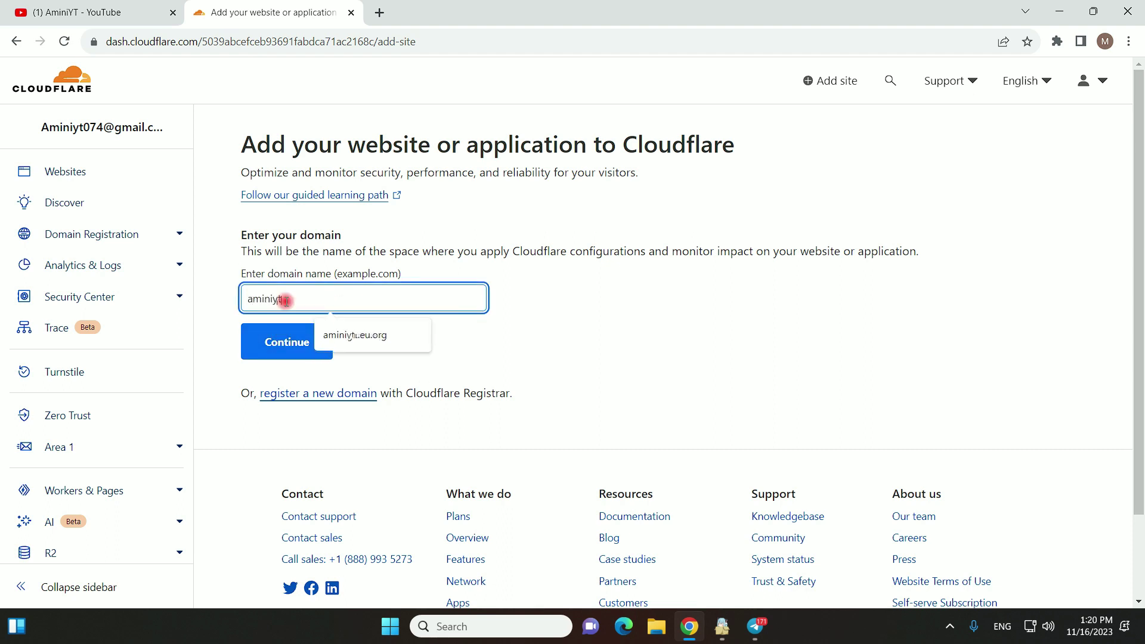
type("64554.ir")
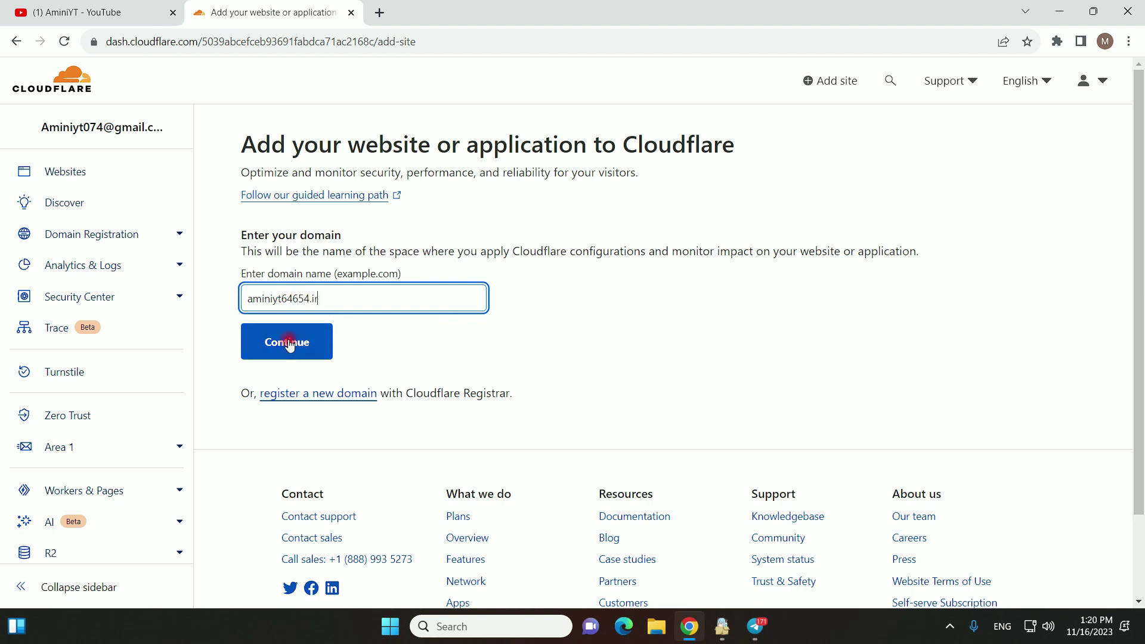
left_click(287, 342)
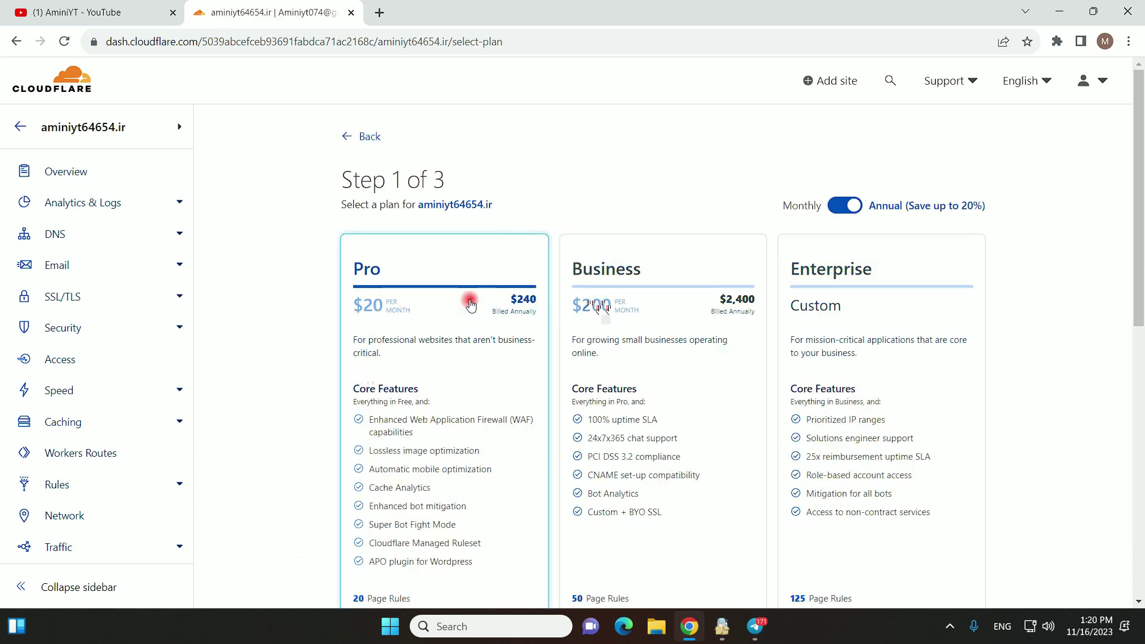
- Choose the Free $0 plan and confirm adding DNS records later
scroll(430, 365, "down", 6)
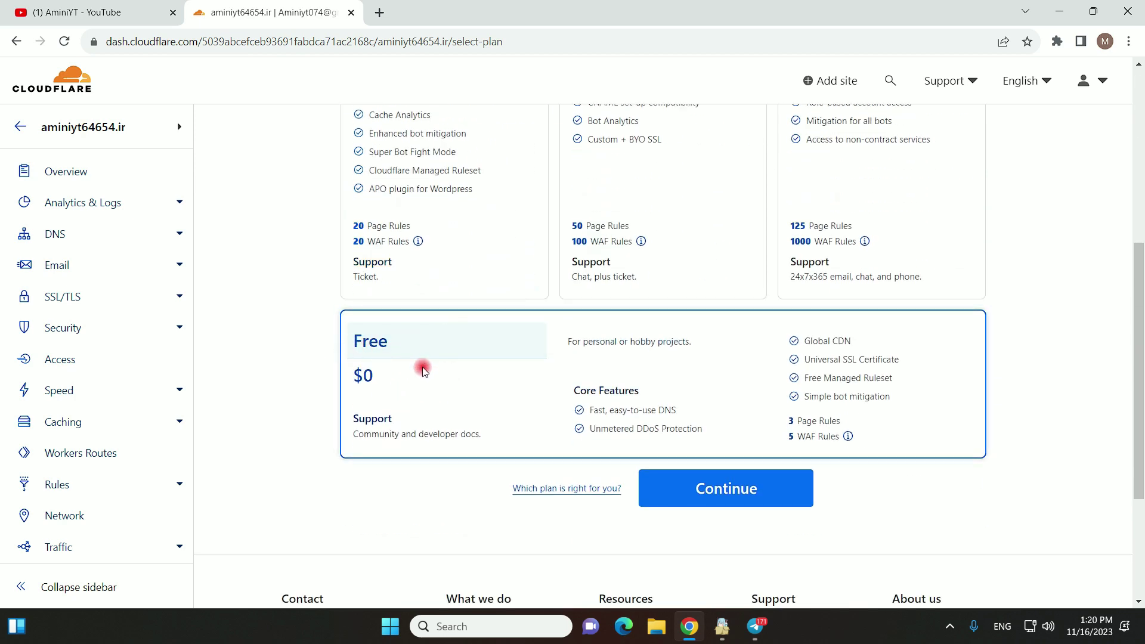
left_click(728, 498)
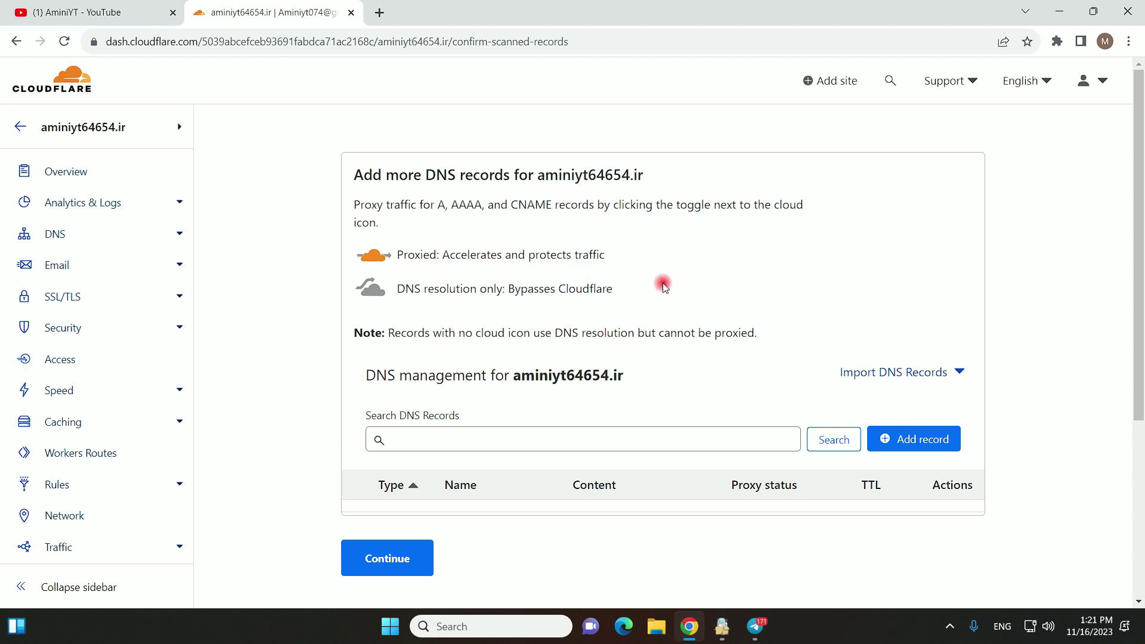
left_click(370, 567)
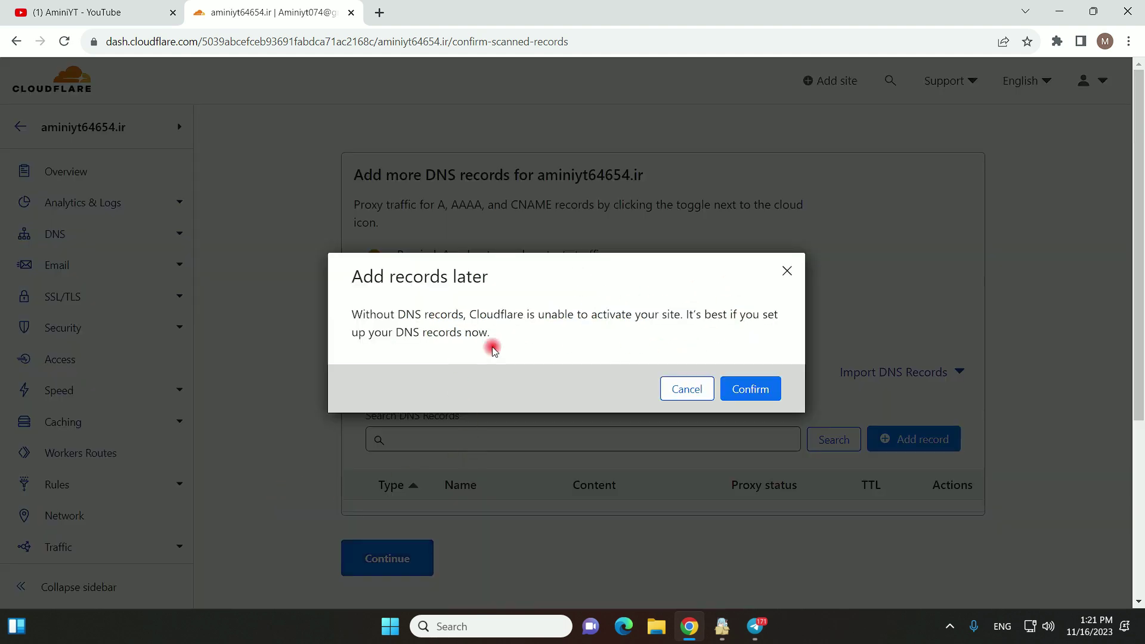
left_click(741, 391)
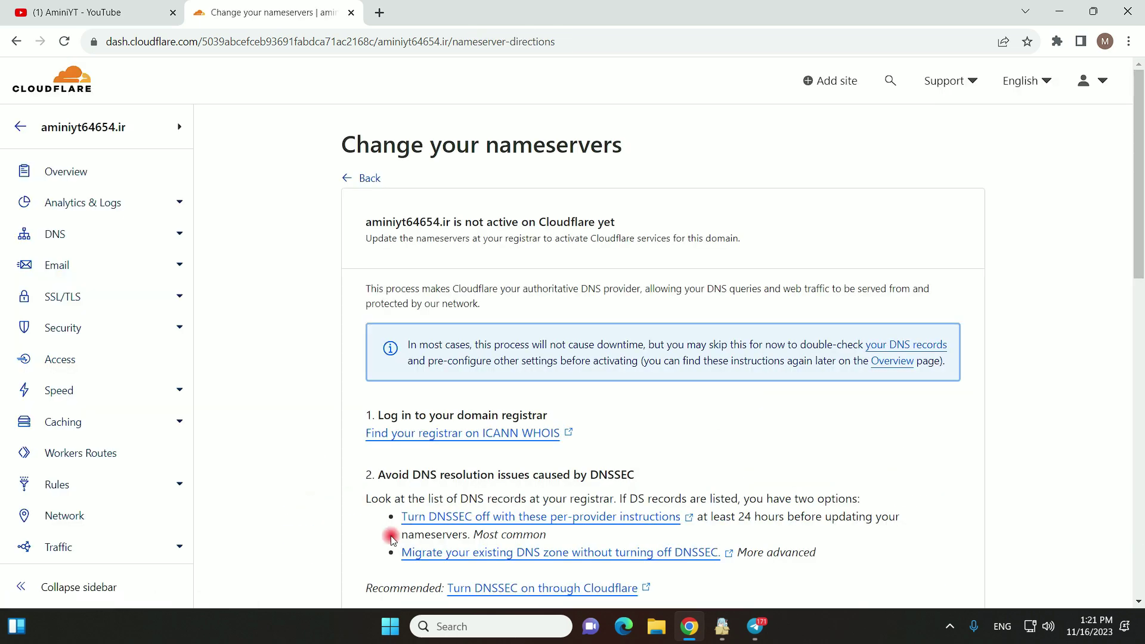
- Select the assigned nameservers bradley.ns.cloudflare.com and clarissa.ns.cloudflare.com
scroll(724, 396, "down", 7)
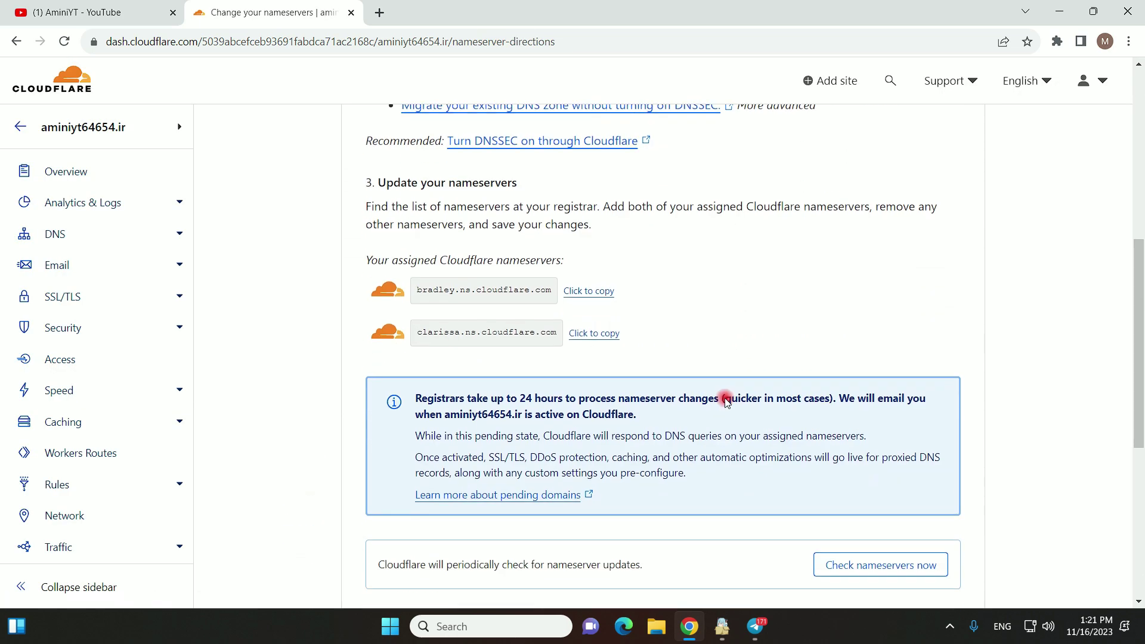
left_click_drag(519, 291, 557, 290)
left_click(429, 289)
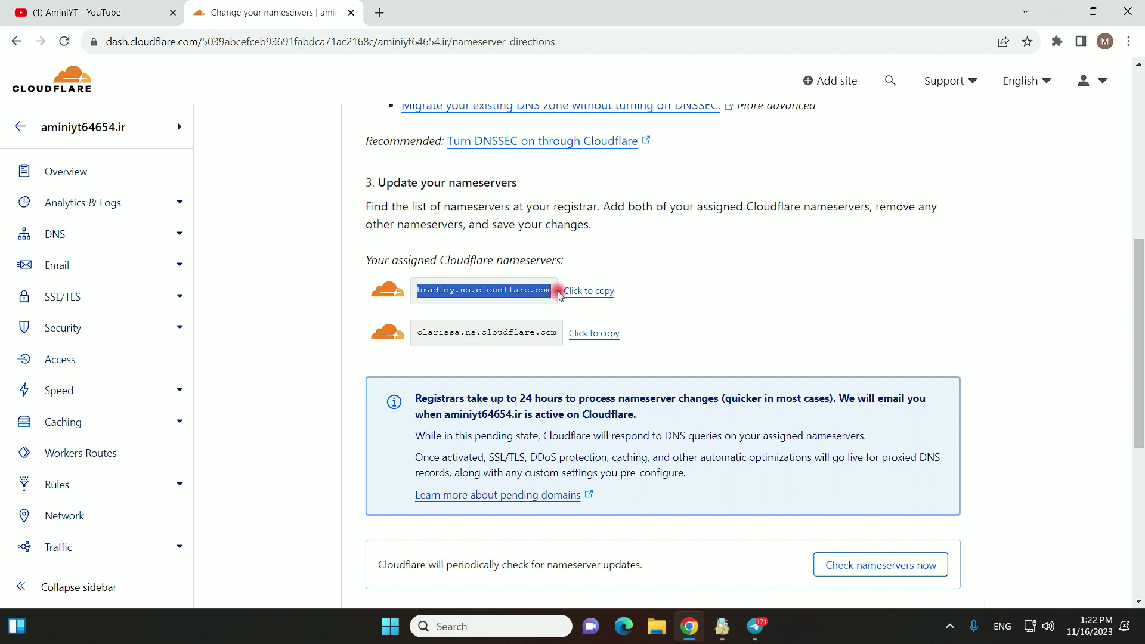
left_click(425, 334)
left_click_drag(425, 334, 557, 337)
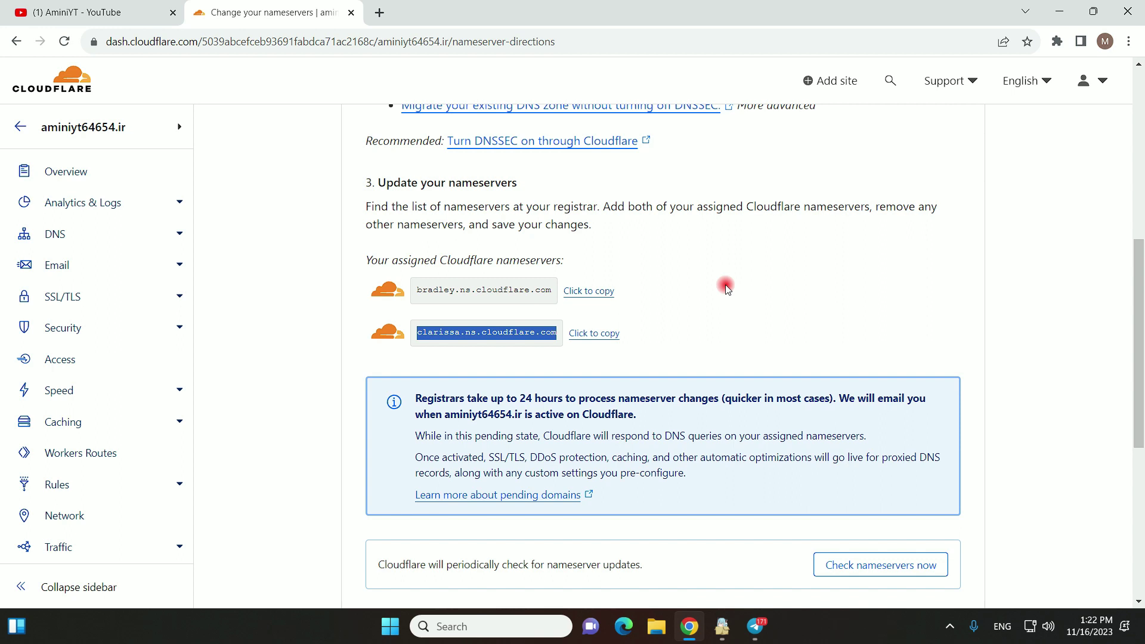
left_click(440, 291)
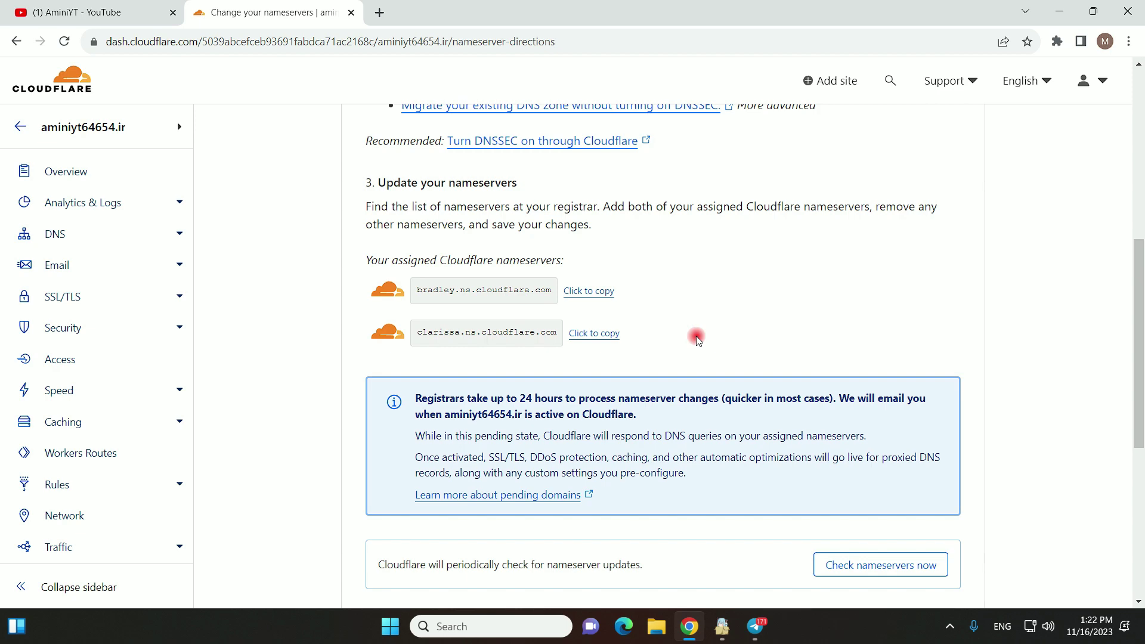
- Finish the nameserver step and return to the top of the page
scroll(696, 335, "down", 5)
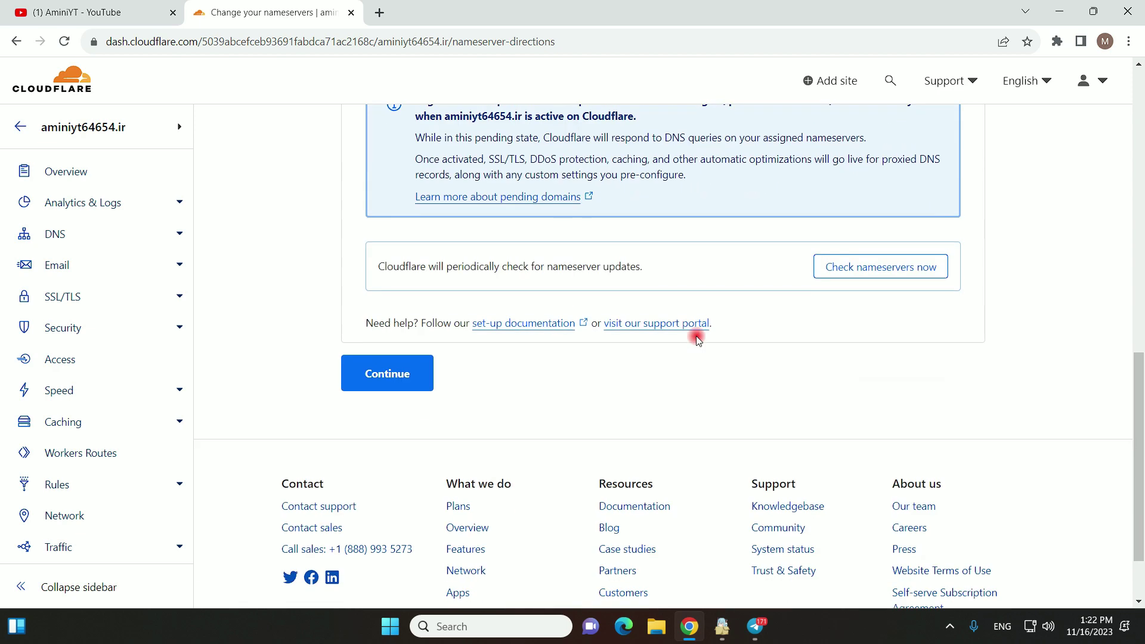
left_click(411, 383)
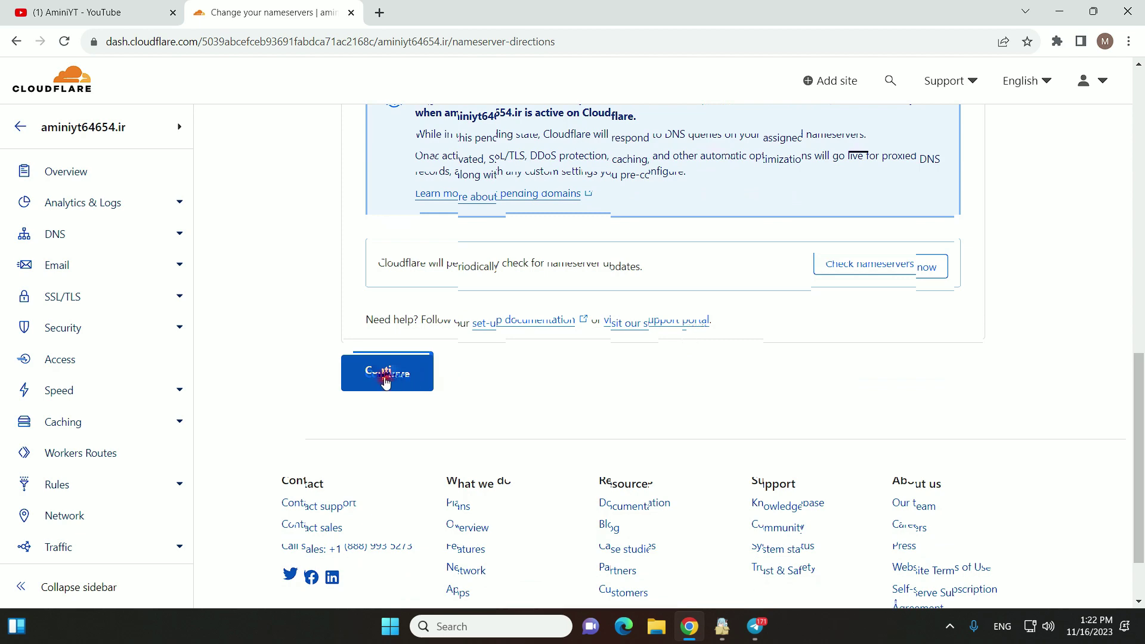
scroll(482, 416, "up", 5)
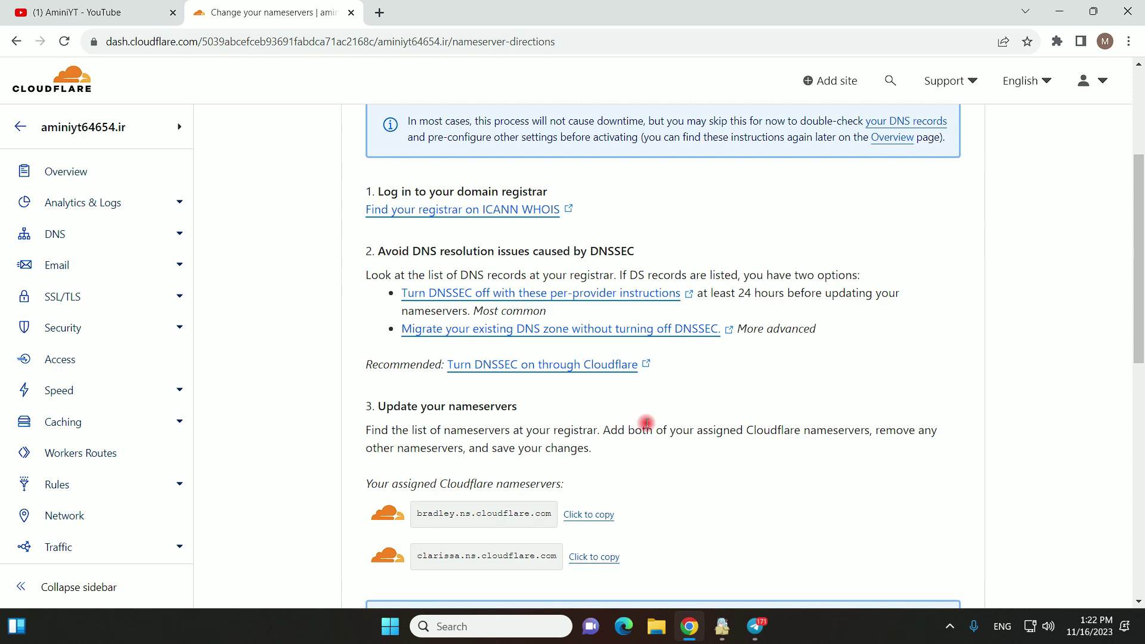
scroll(645, 423, "up", 5)
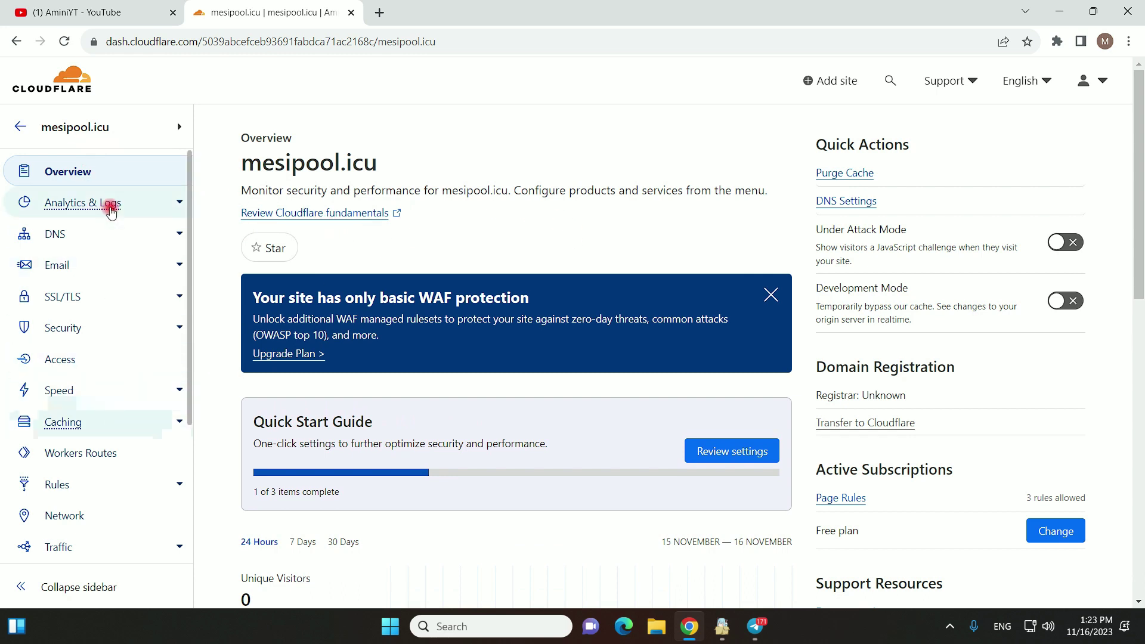
- Open Email Routing for mesipool.icu and show its Destination addresses tab
left_click(124, 270)
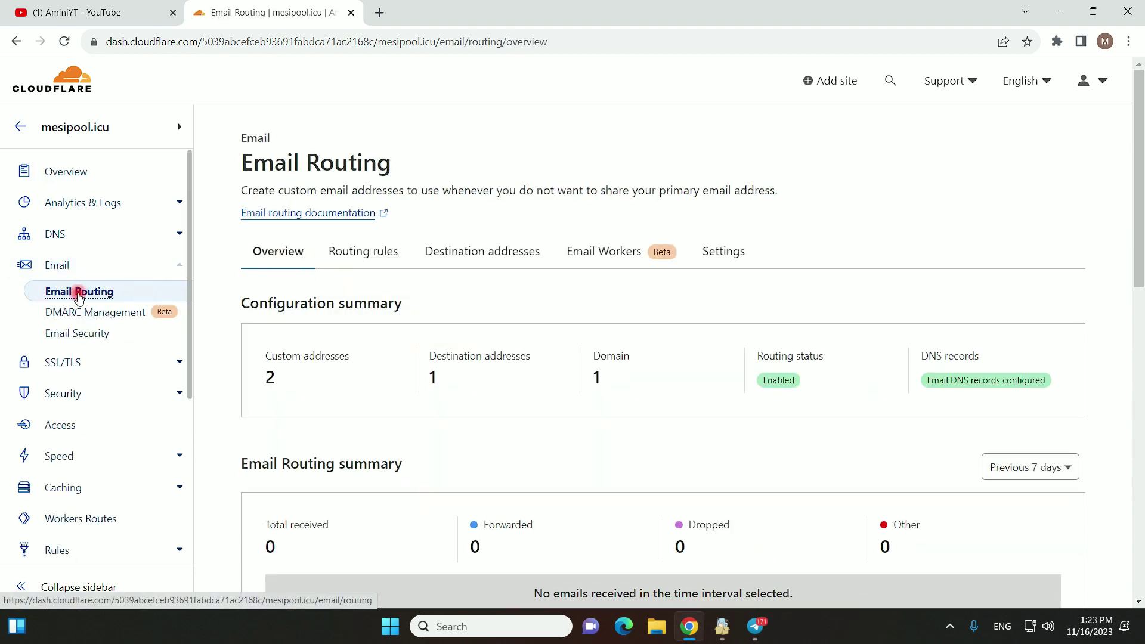
left_click(97, 292)
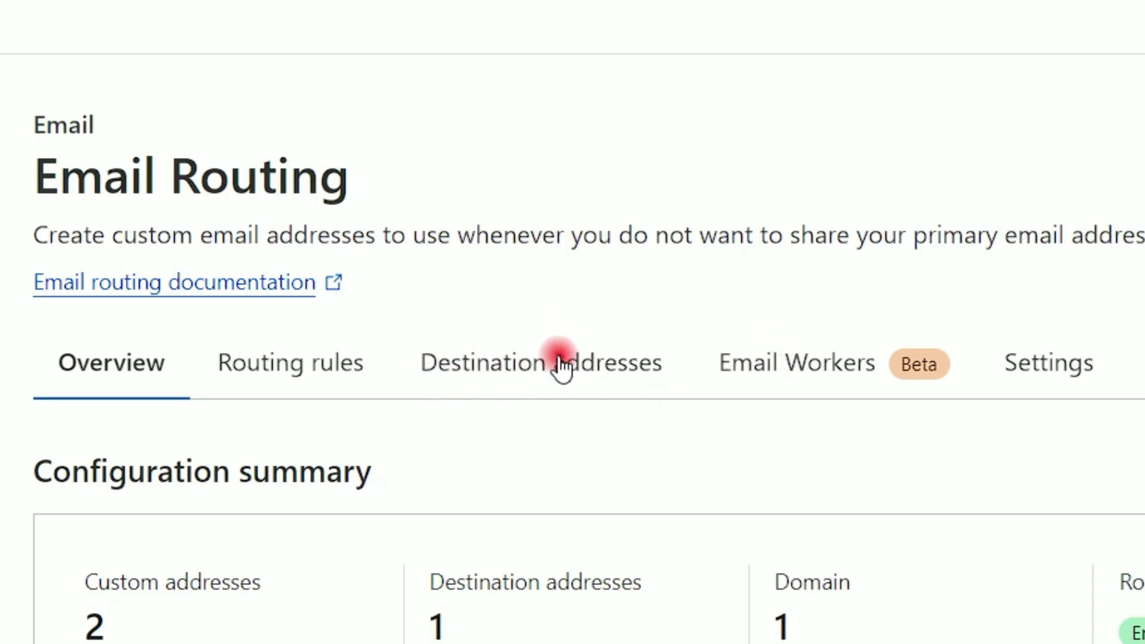
left_click(495, 363)
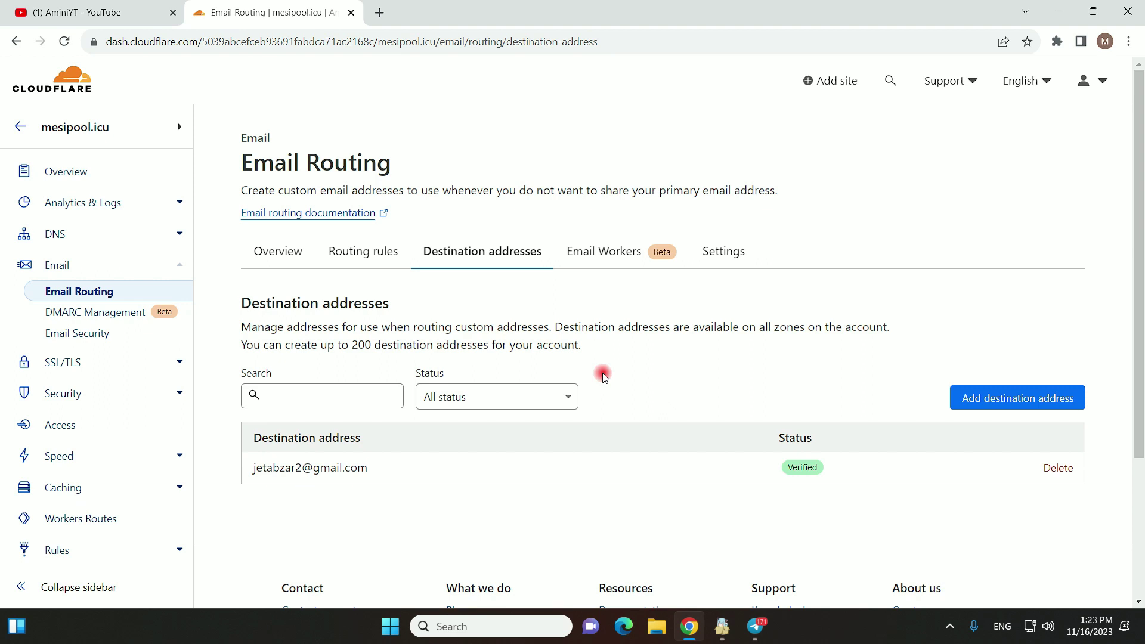
- Start a new destination address, then cancel back to the verified Gmail destination list
left_click(1007, 404)
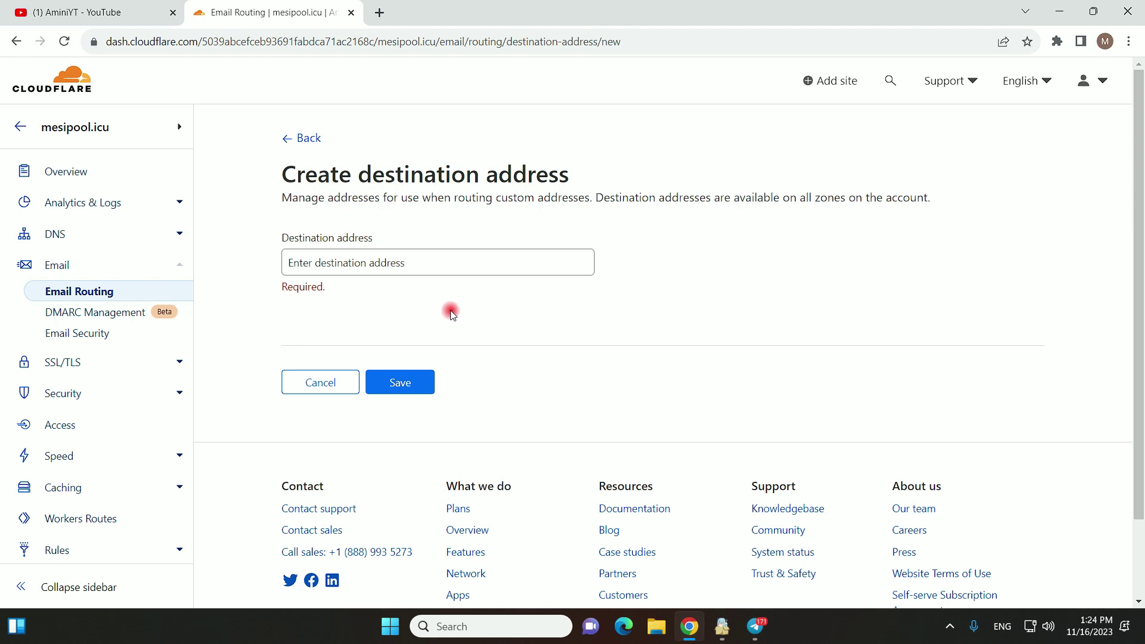
left_click(312, 383)
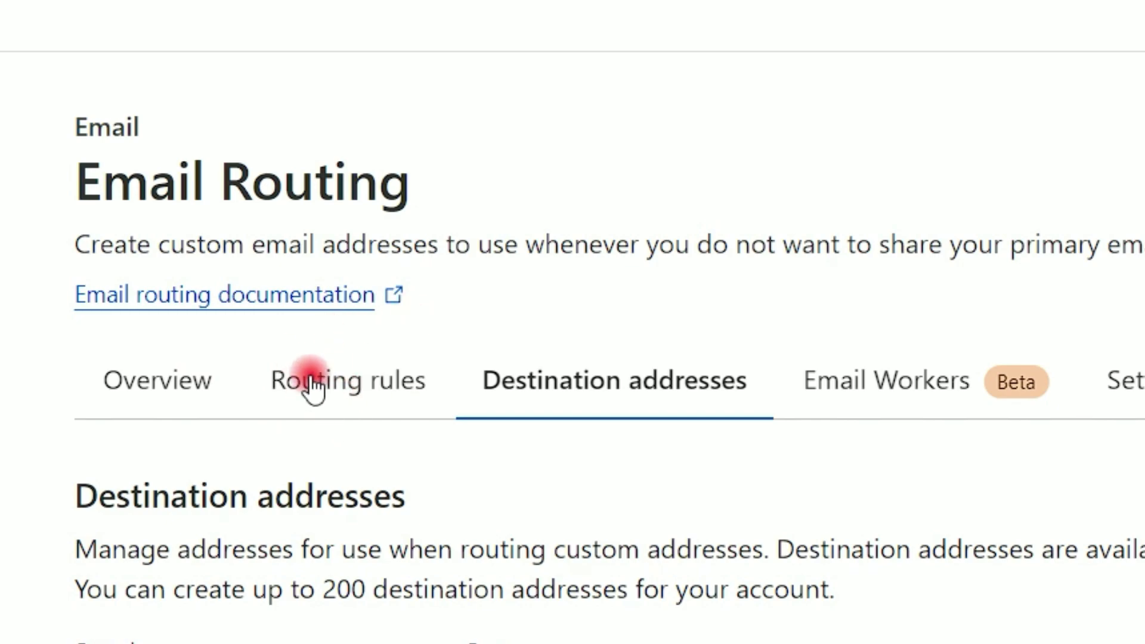
left_click(312, 382)
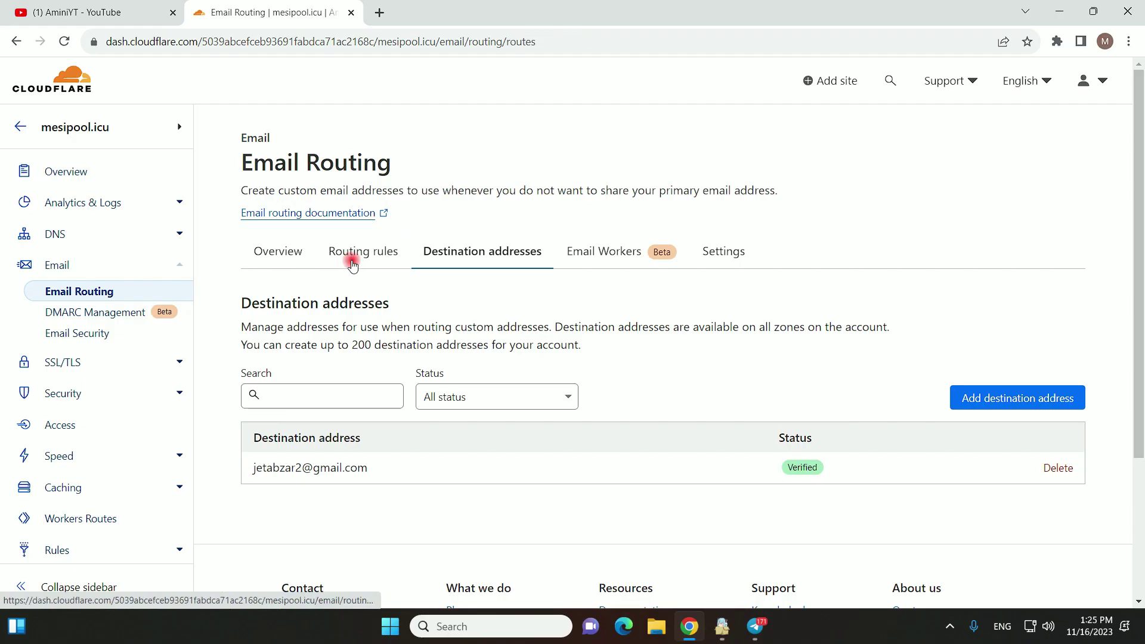
- From the Routing rules tab's Custom addresses section, open the Create address form
left_click(353, 264)
scroll(365, 353, "down", 2)
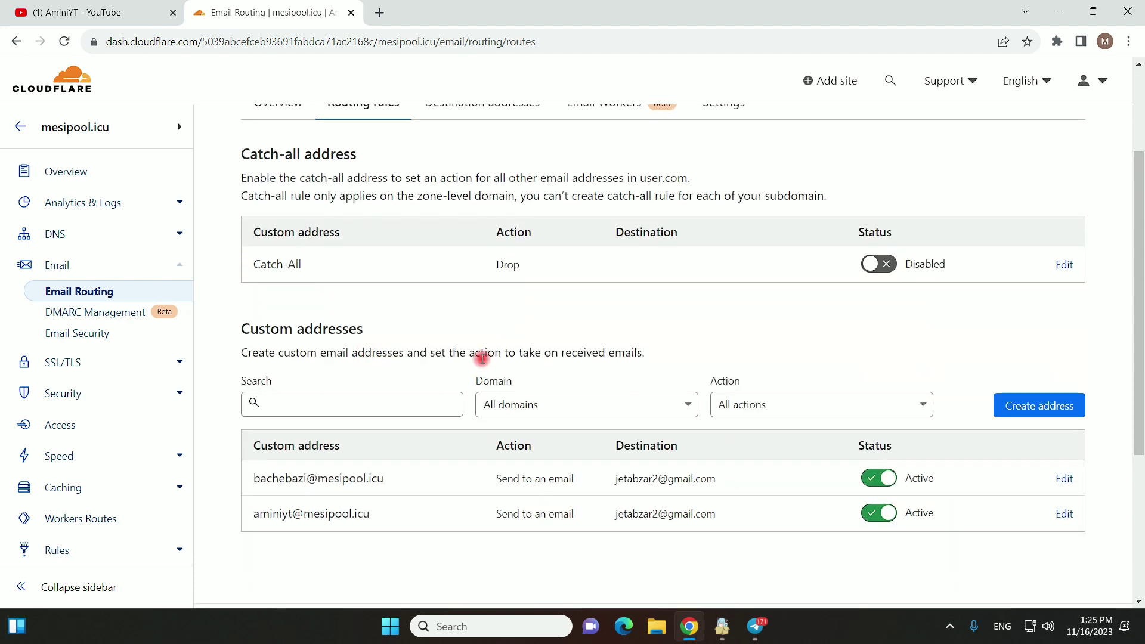
left_click(1029, 410)
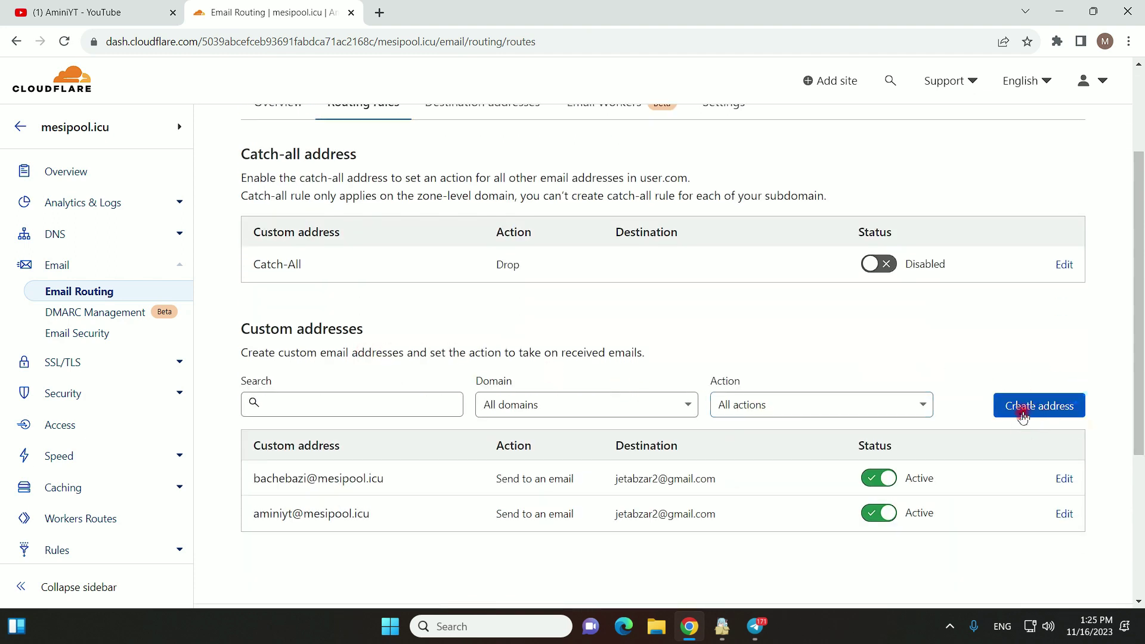
left_click(1056, 413)
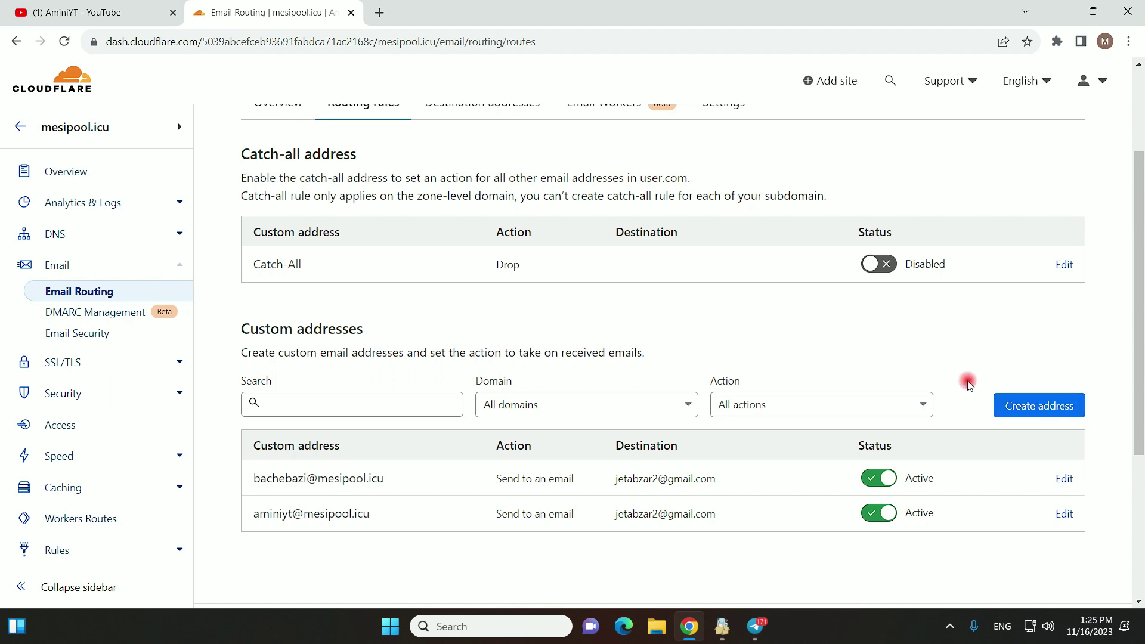
left_click_drag(253, 479, 371, 513)
left_click(431, 541)
left_click(1042, 413)
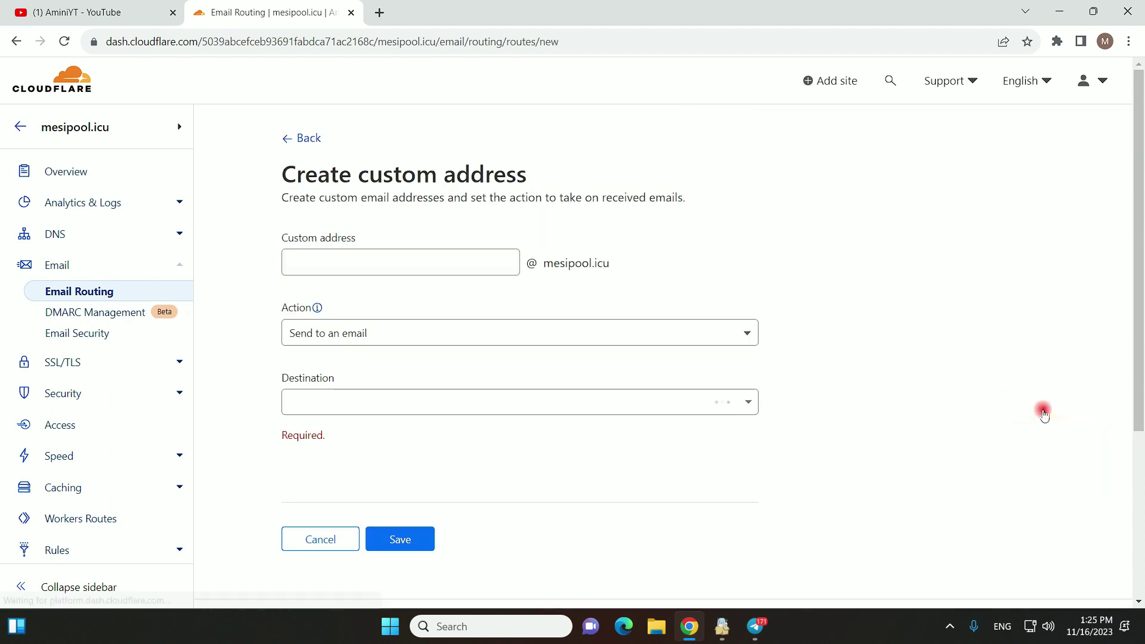
left_click(372, 264)
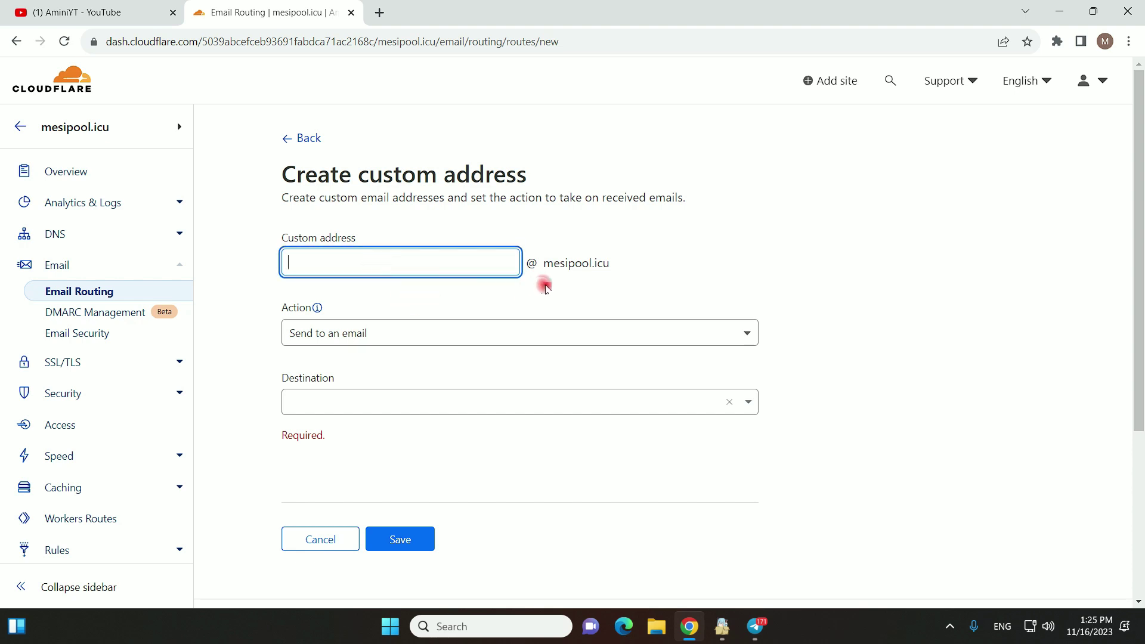
left_click_drag(544, 263, 612, 263)
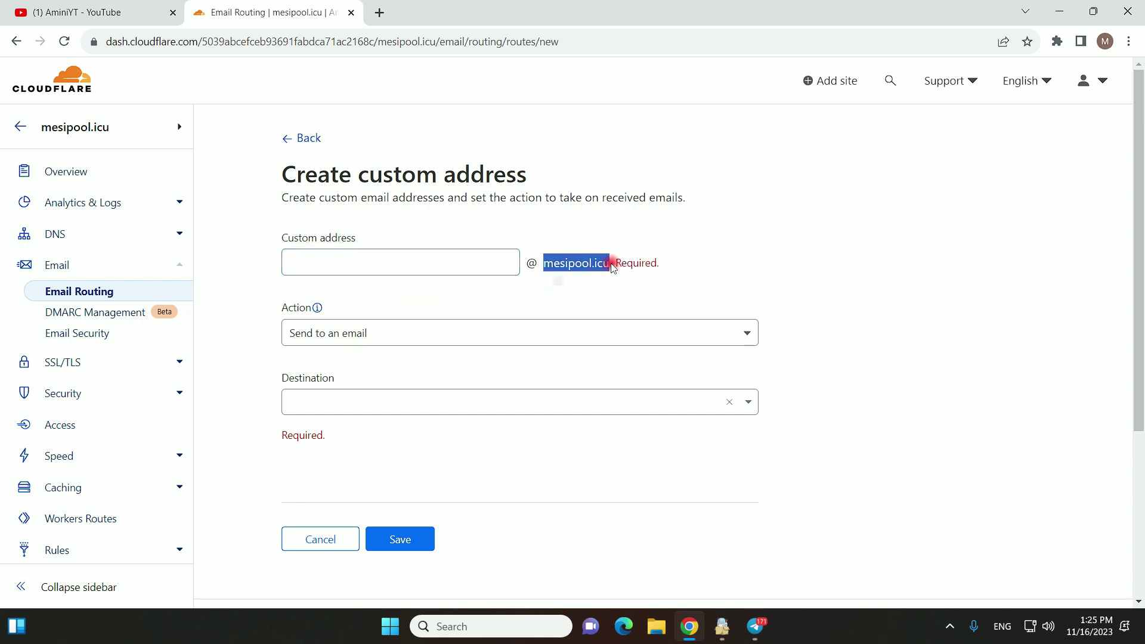
left_click(403, 262)
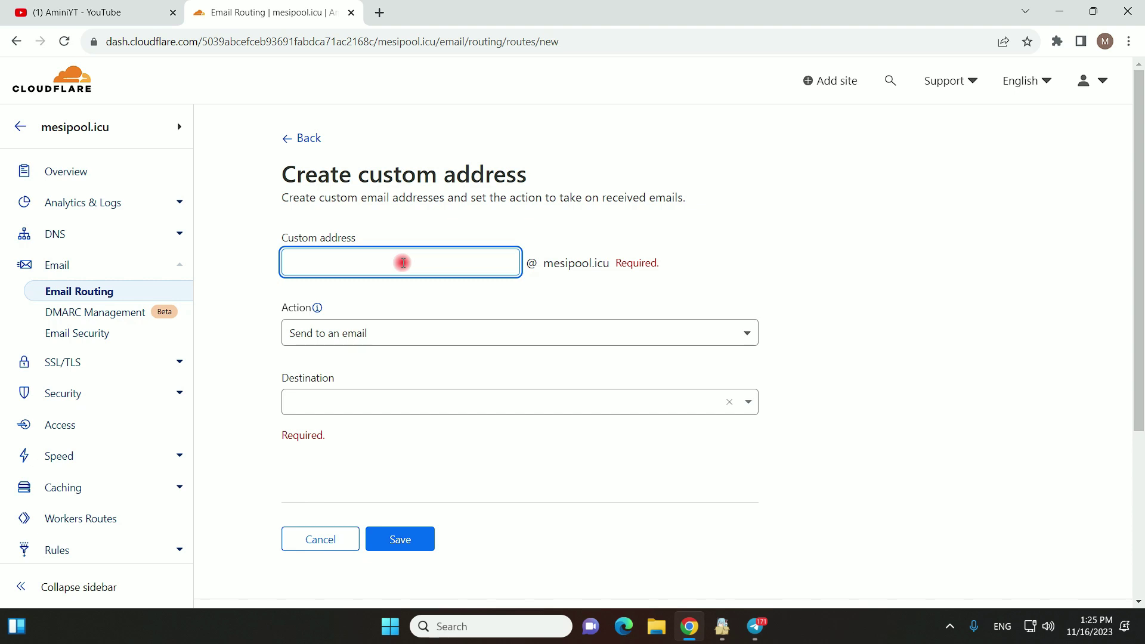
double_click(444, 286)
left_click(447, 286)
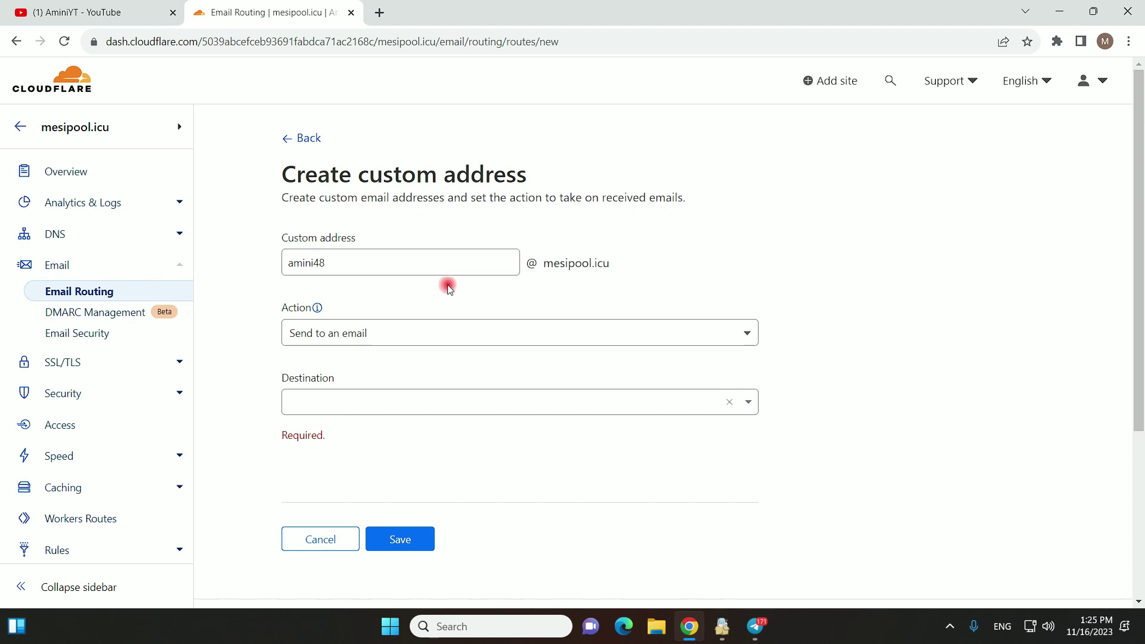
- Set the action to Send to an email with the verified Gmail destination, and save
left_click(316, 331)
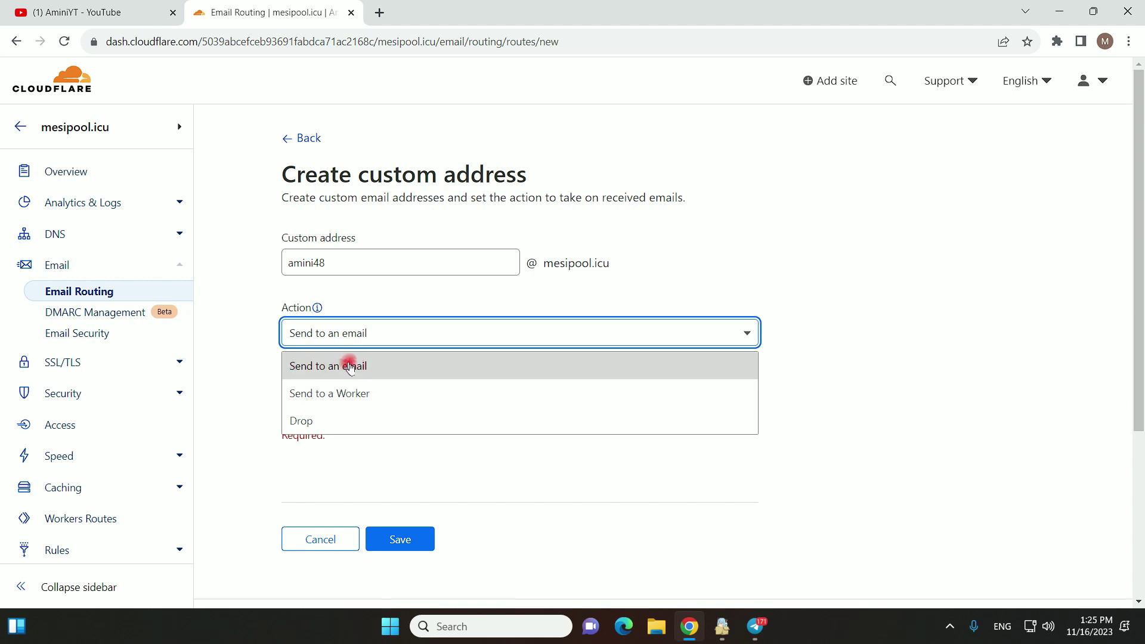
left_click(344, 368)
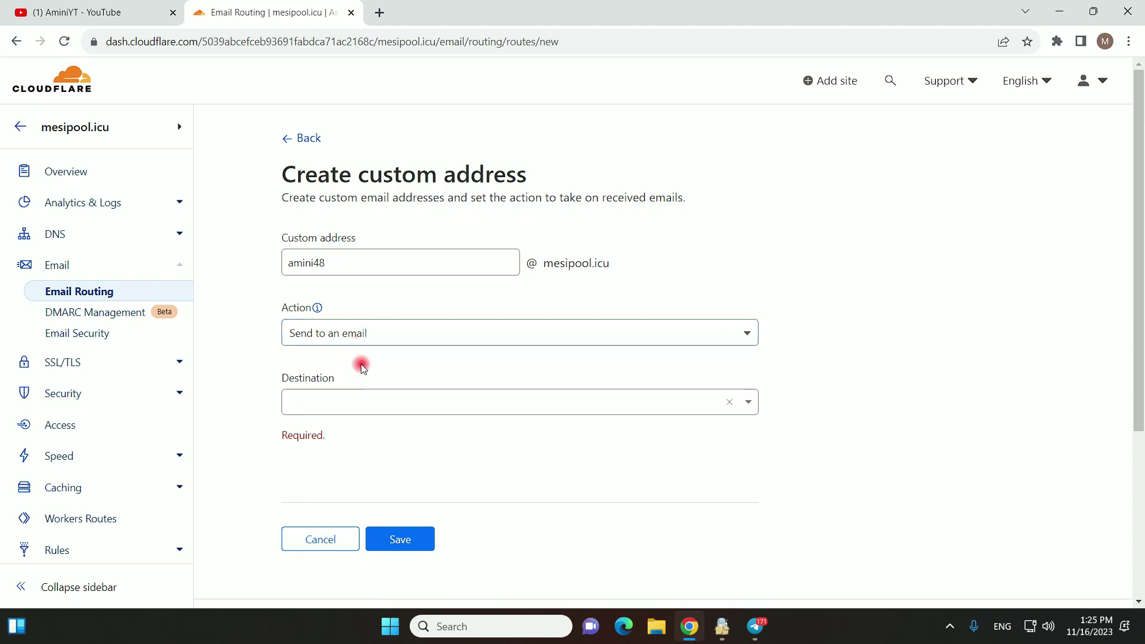
left_click(306, 401)
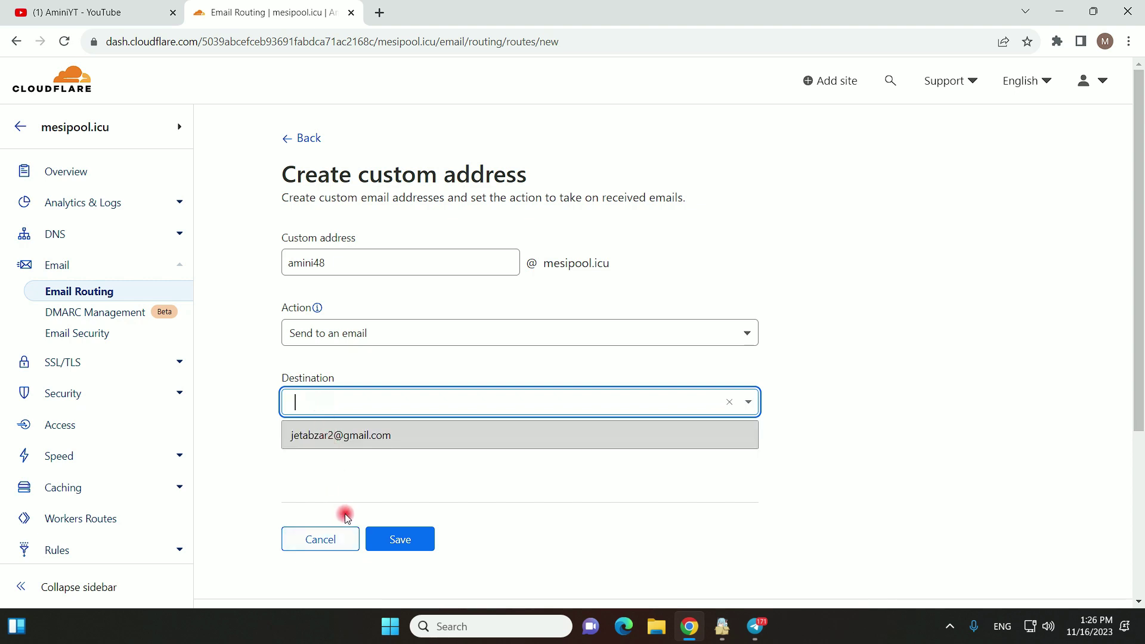
left_click(306, 438)
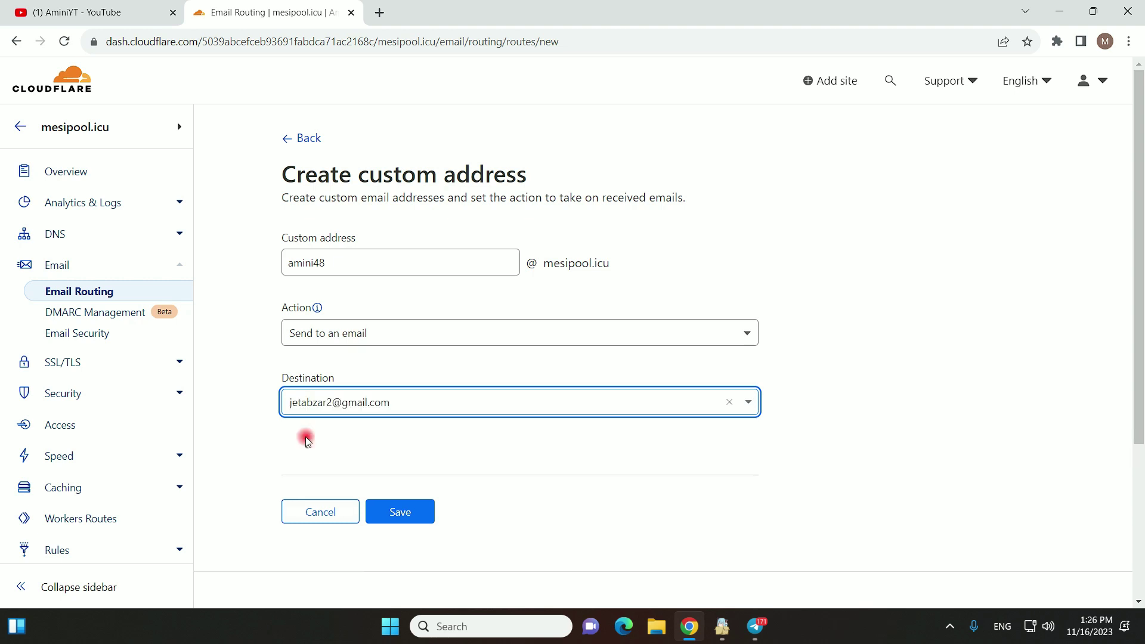
key("Return")
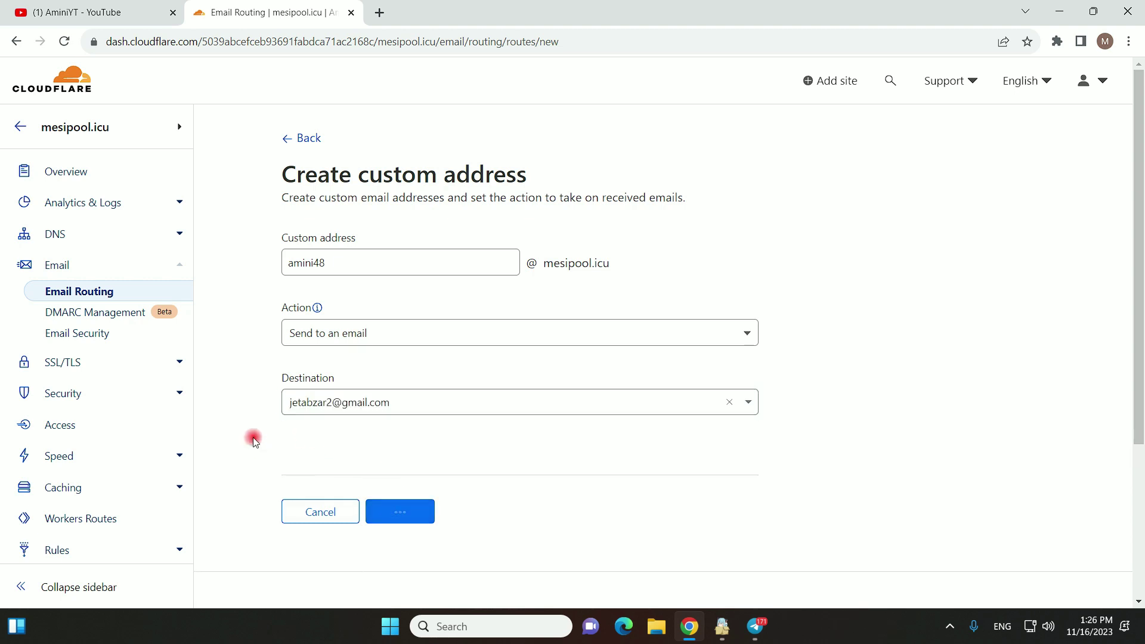
scroll(253, 434, "down", 4)
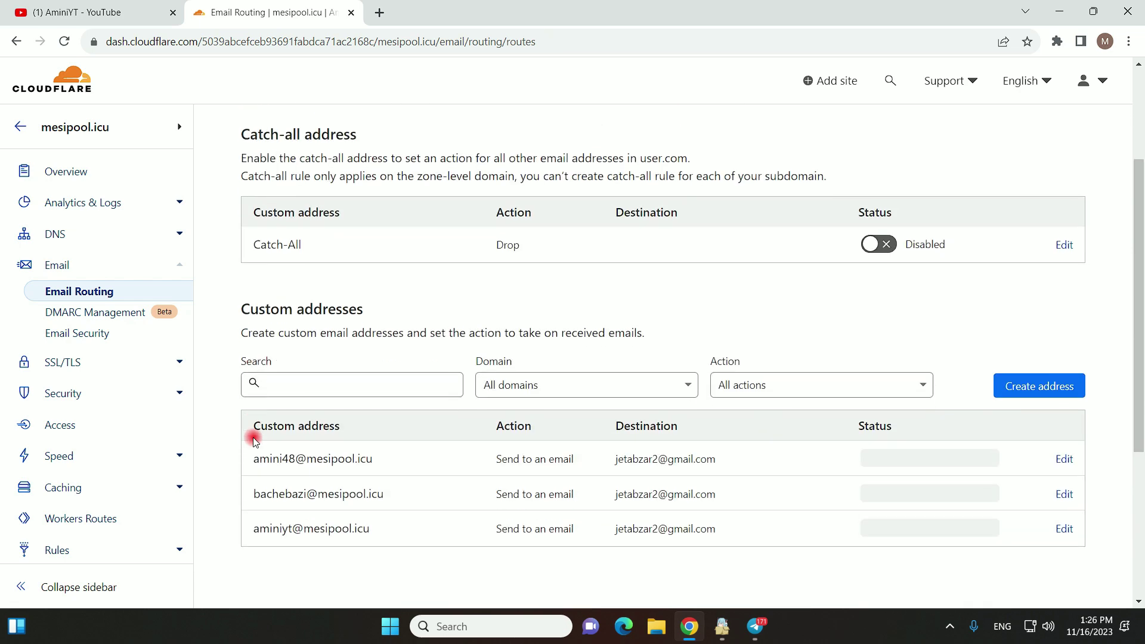
- Verify the new address row is Active and forwards to Gmail, then switch to the YouTube tab
left_click_drag(256, 327, 374, 329)
scroll(285, 398, "up", 1)
scroll(285, 398, "up", 2)
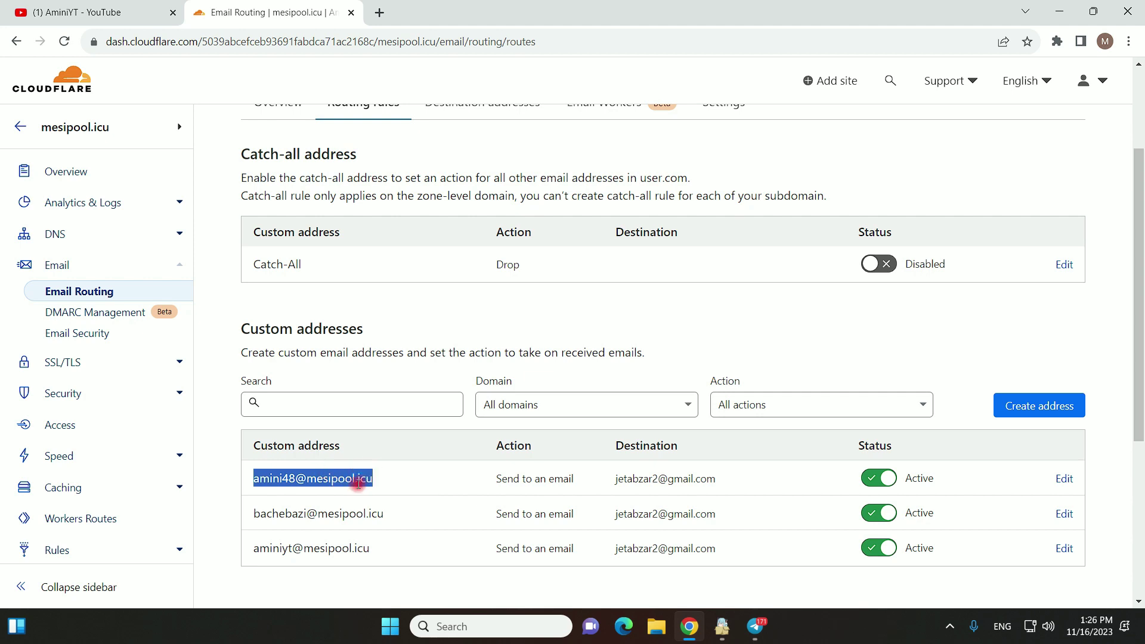
left_click(620, 481)
left_click_drag(620, 480, 717, 479)
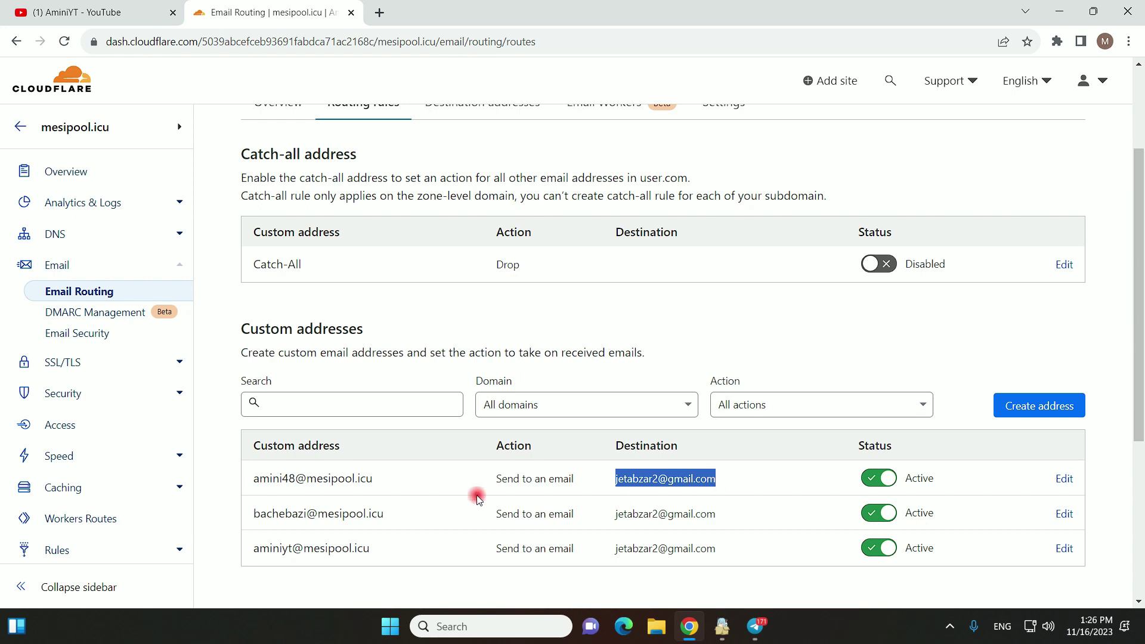
left_click(255, 480)
left_click_drag(256, 479, 368, 481)
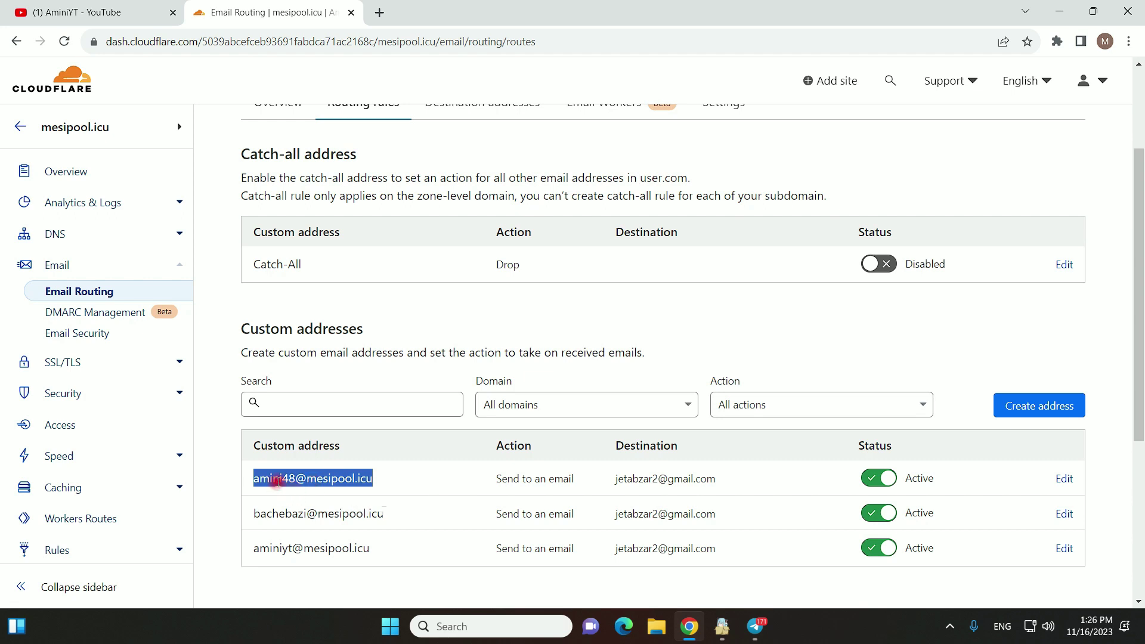
left_click_drag(257, 478, 372, 478)
left_click(339, 478)
left_click_drag(615, 479, 715, 478)
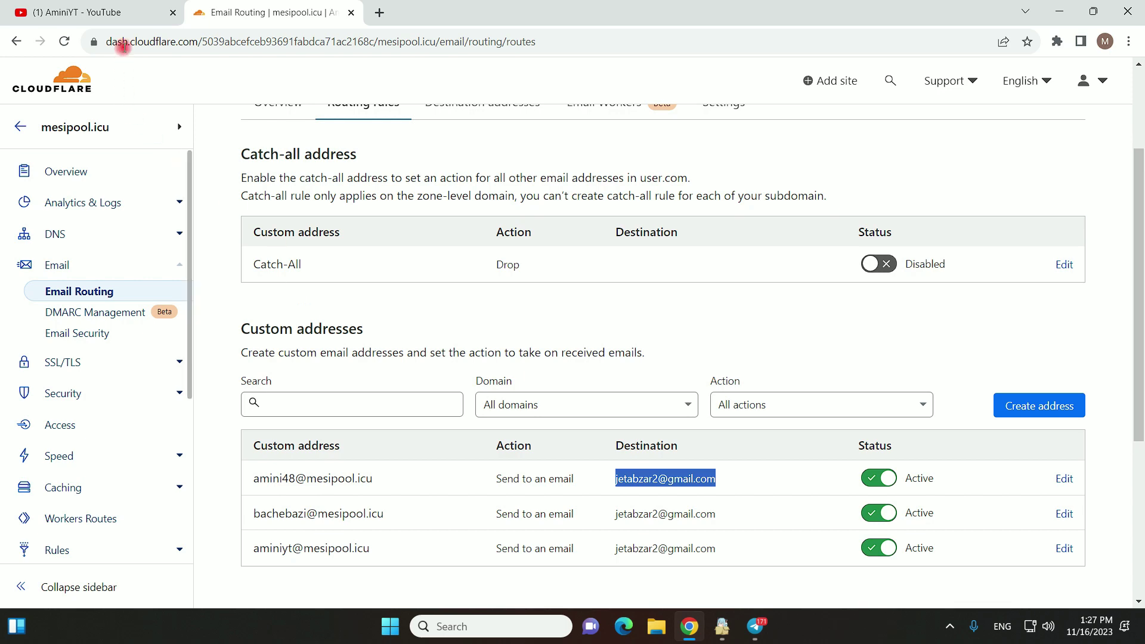
key("ctrl+1")
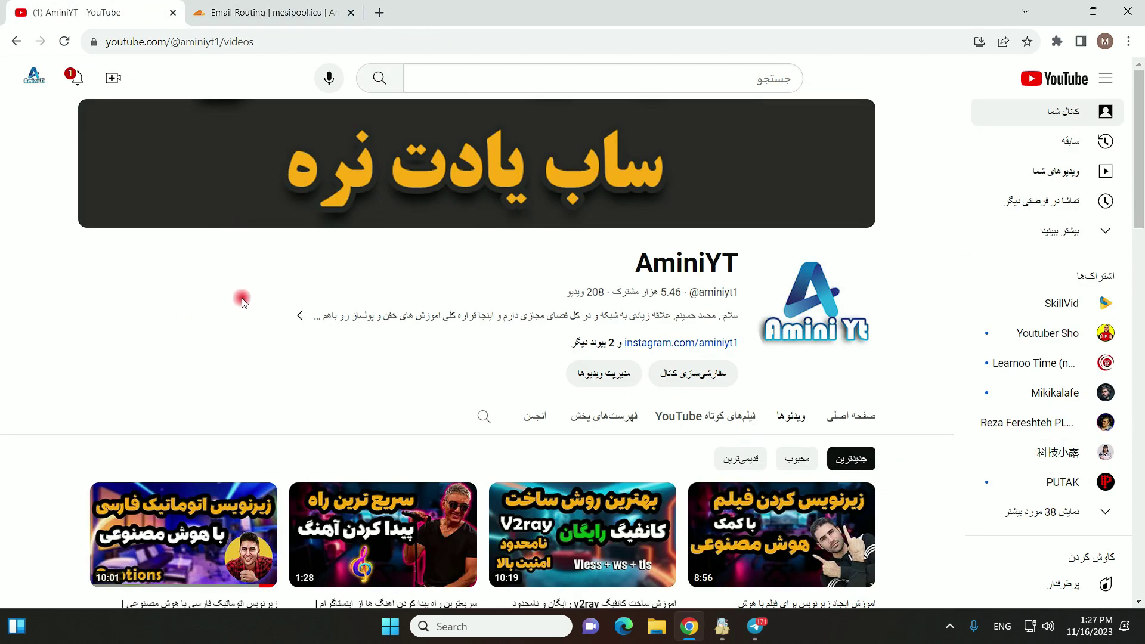